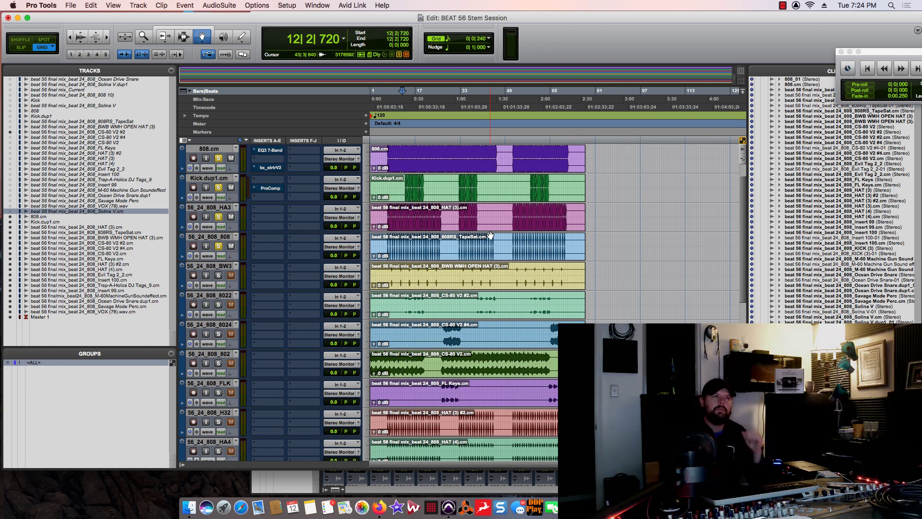
Unsolo the kick and hat tracks so only 808.cm stays soloed, select 808.cm and play the section back.
{"action": "left_click", "coordinate": [218, 188]}
{"action": "left_click", "coordinate": [219, 217]}
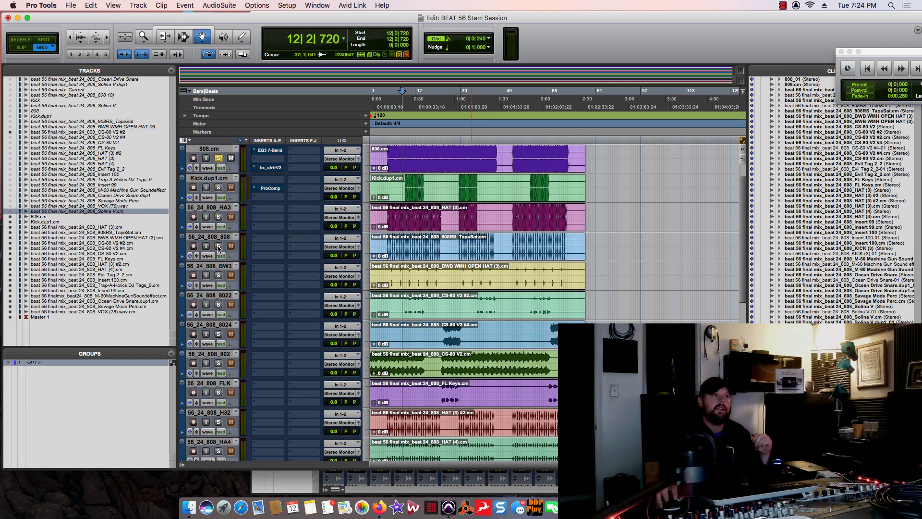
{"action": "left_click", "coordinate": [216, 149]}
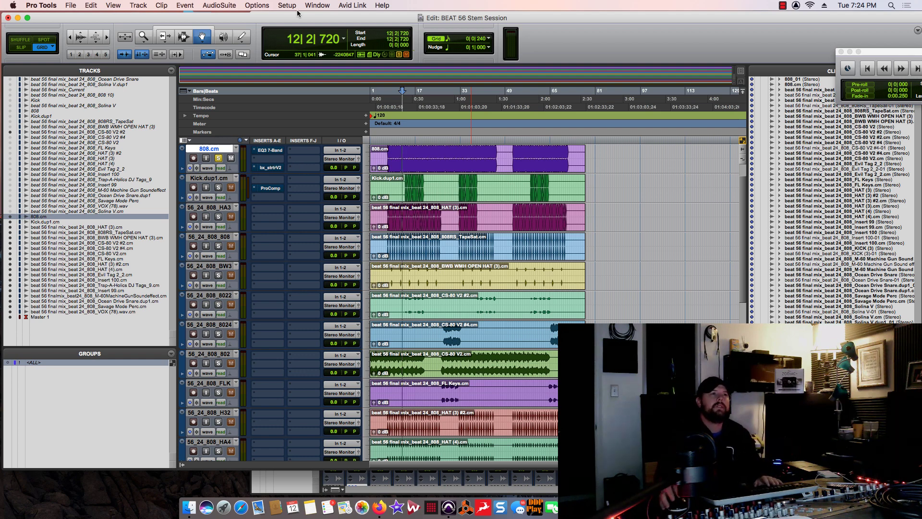
{"action": "key", "text": "space"}
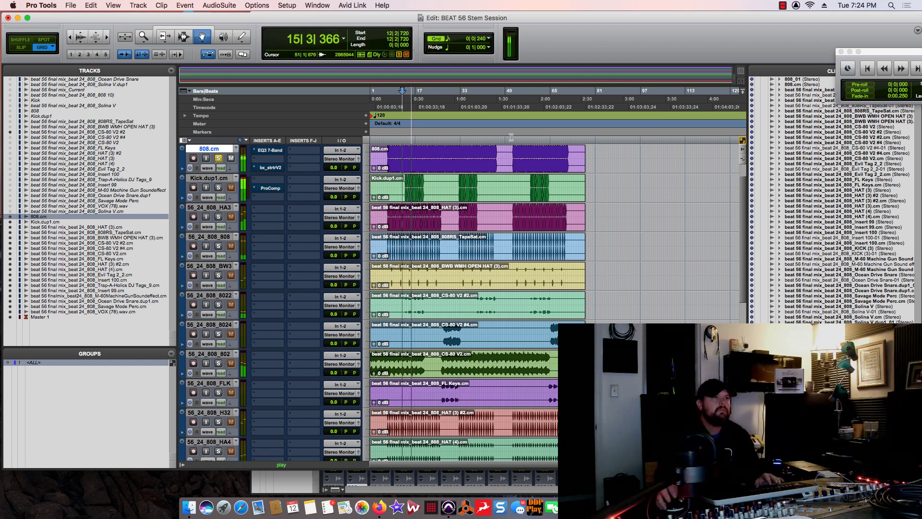
{"action": "key", "text": "space"}
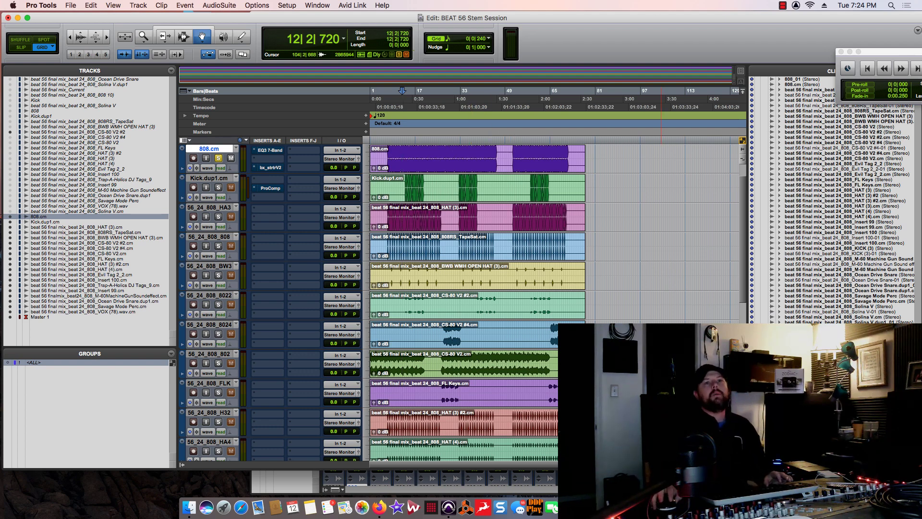
Switch to the Mix window, open the bx_XL V2 limiter on Master 1 and solo its Mid Hi band.
{"action": "key", "text": "super+equal"}
{"action": "left_click_drag", "start_coordinate": [477, 21], "coordinate": [336, 4]}
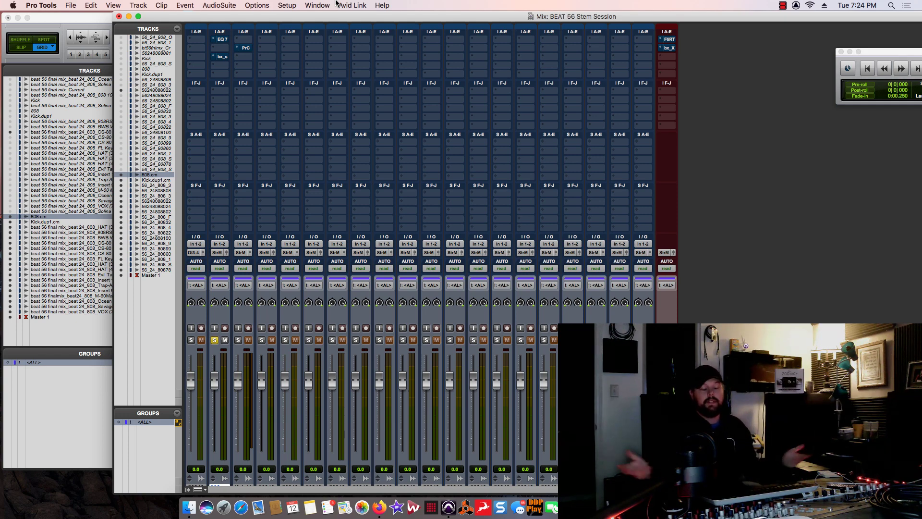
{"action": "left_click", "coordinate": [672, 50]}
{"action": "left_click_drag", "start_coordinate": [568, 98], "coordinate": [344, 98]}
{"action": "left_click", "coordinate": [365, 114]}
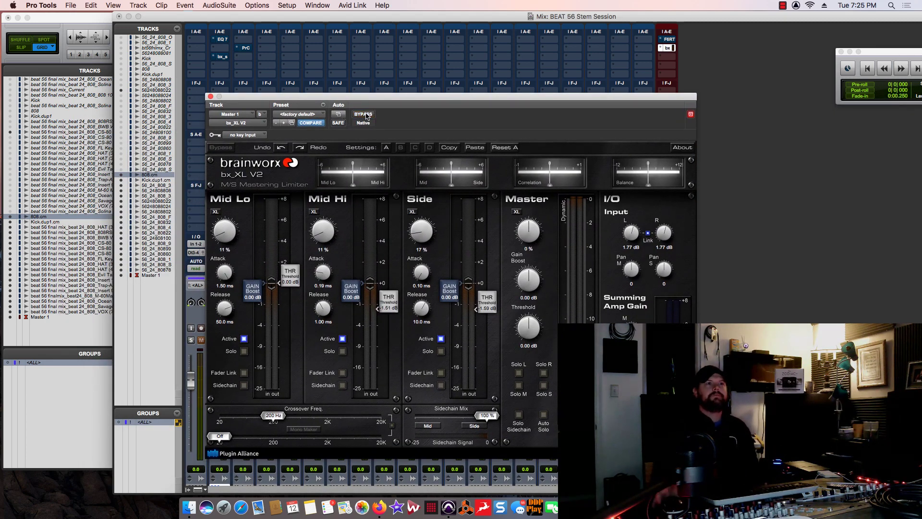
{"action": "left_click", "coordinate": [343, 351]}
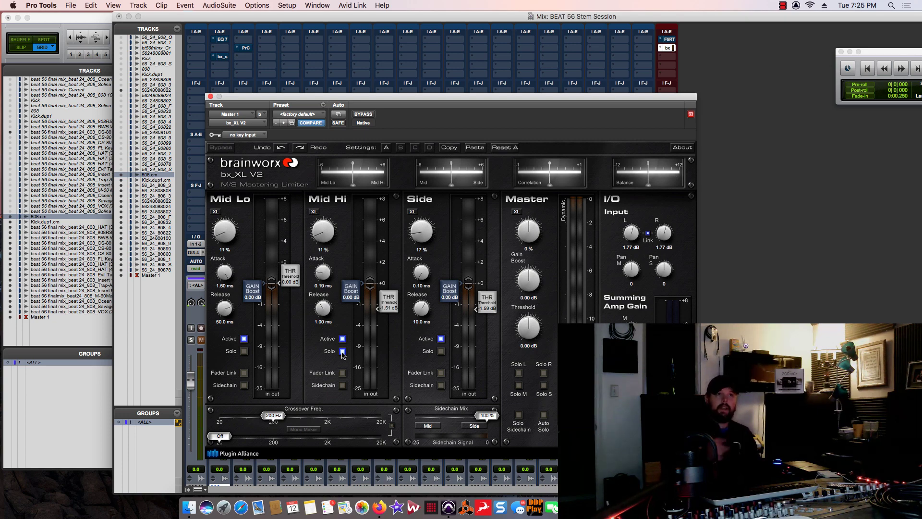
{"action": "left_click_drag", "start_coordinate": [257, 96], "coordinate": [368, 94]}
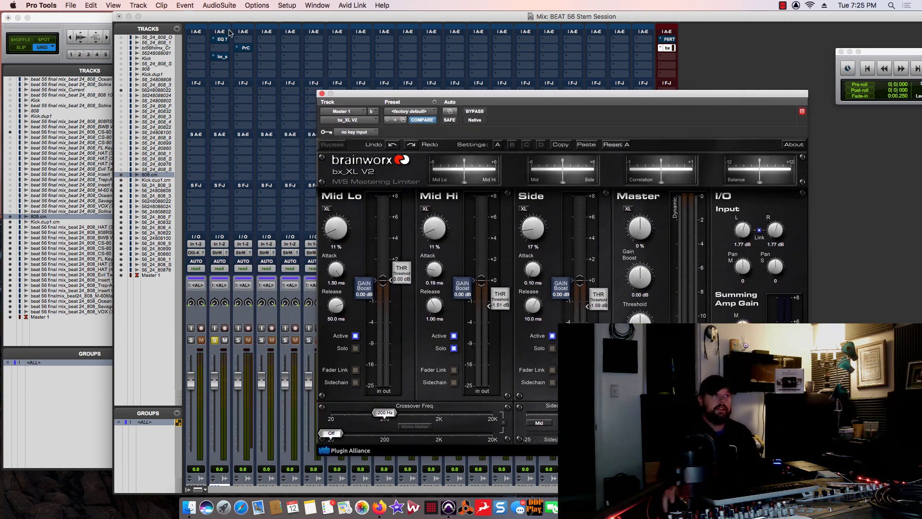
In the 808.cm track's EQ3 7-Band, set HF to -12.0 dB at 1.80 kHz, HMF to -18.0 dB at 225.3 Hz and MF to -8.3 dB at 239.1 Hz.
{"action": "left_click", "coordinate": [225, 38]}
{"action": "left_click", "coordinate": [214, 40]}
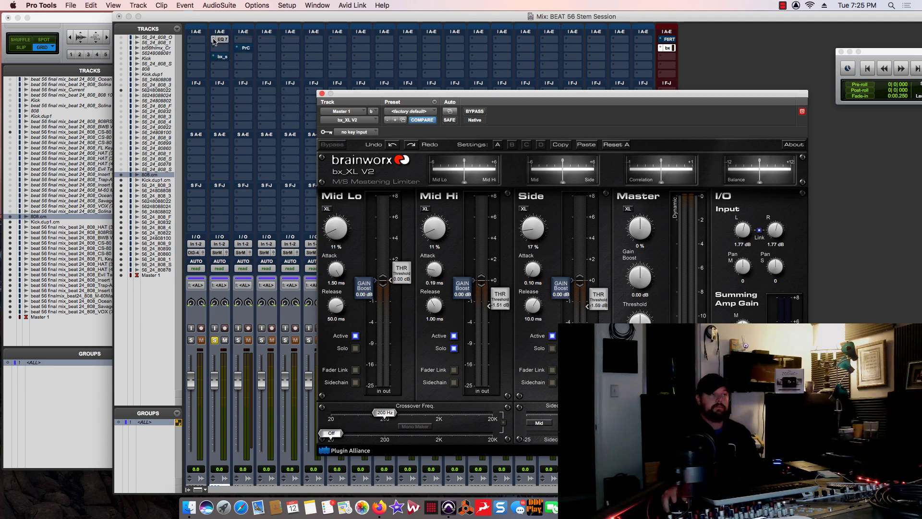
{"action": "left_click", "coordinate": [226, 39]}
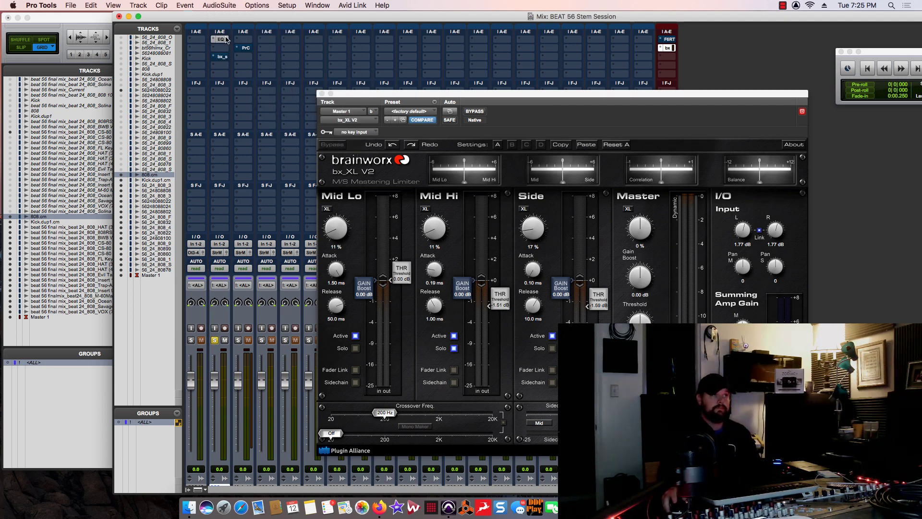
{"action": "left_click", "coordinate": [227, 40]}
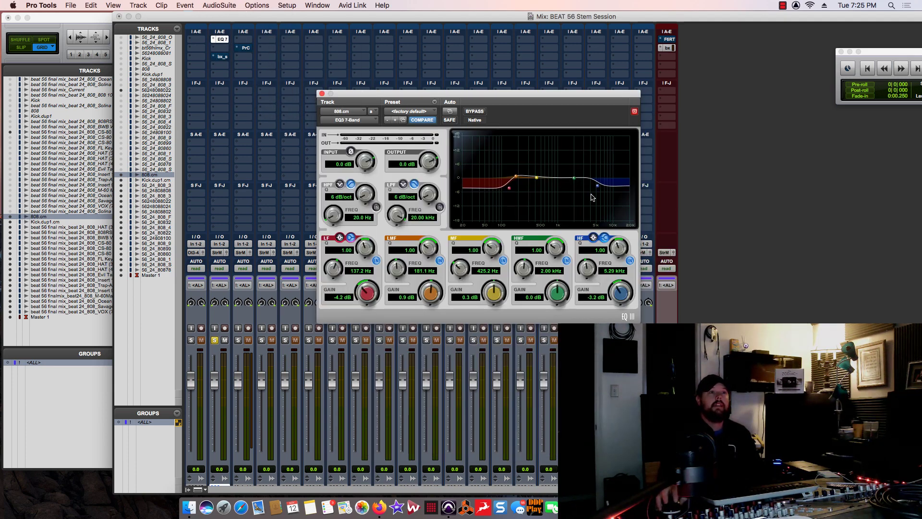
{"action": "left_click_drag", "start_coordinate": [597, 186], "coordinate": [521, 231]}
{"action": "left_click_drag", "start_coordinate": [536, 177], "coordinate": [524, 192]}
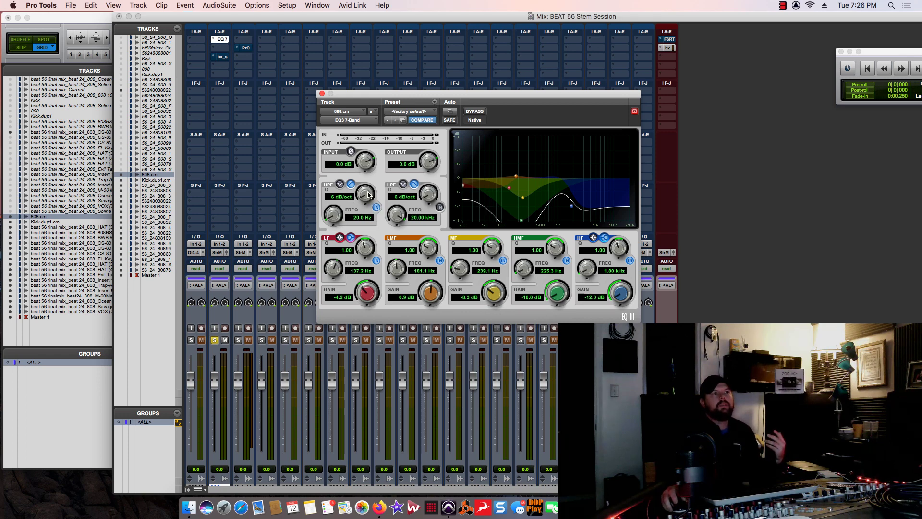
{"action": "left_click_drag", "start_coordinate": [333, 217], "coordinate": [359, 226]}
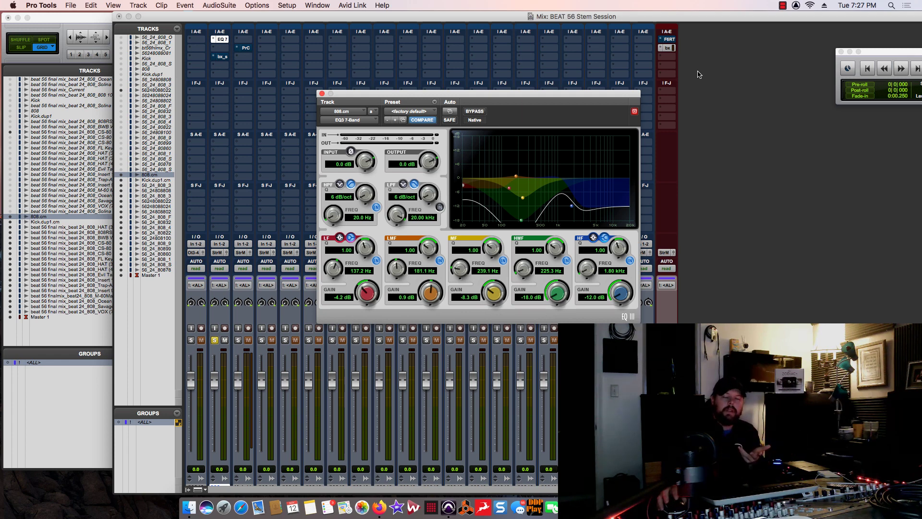
Return to the Edit window, move the EQ window off the tracks and solo the HA3 hat and Kick.dup1 tracks alongside 808.cm.
{"action": "left_click", "coordinate": [119, 17]}
{"action": "left_click_drag", "start_coordinate": [345, 94], "coordinate": [662, 148]}
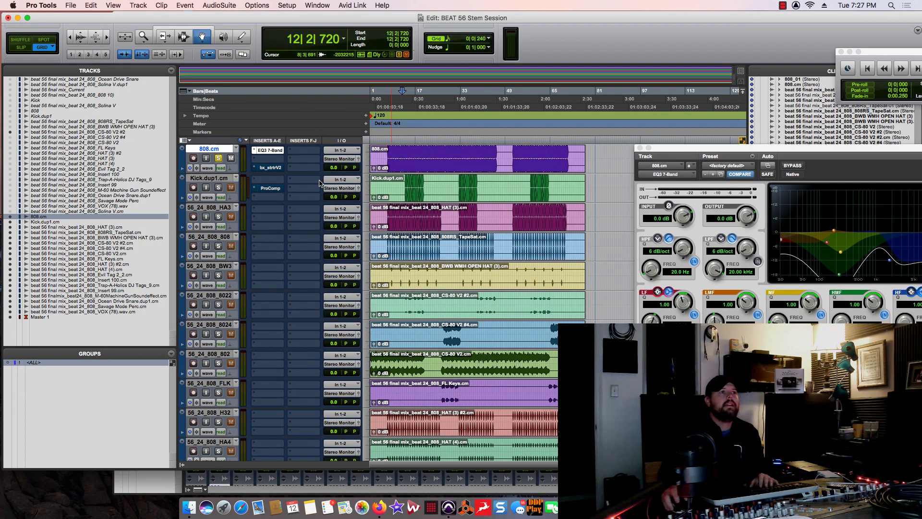
{"action": "left_click", "coordinate": [218, 216]}
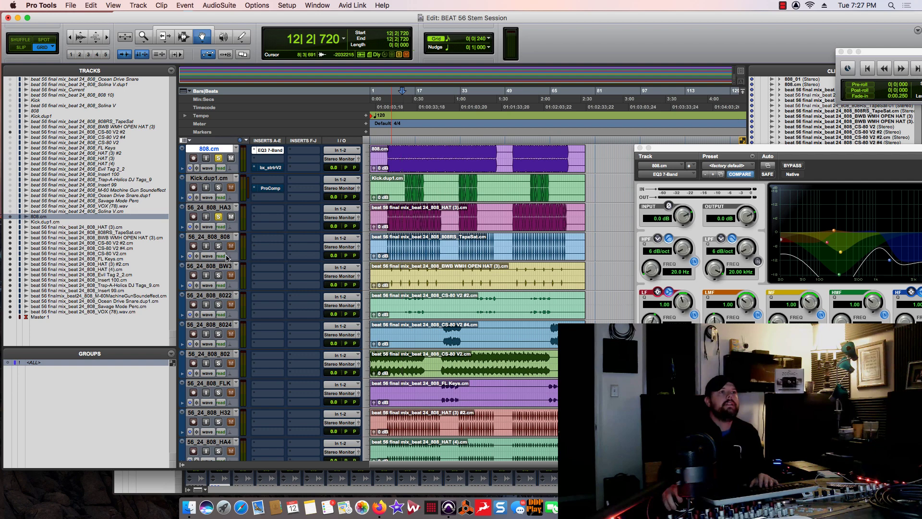
{"action": "left_click", "coordinate": [219, 189]}
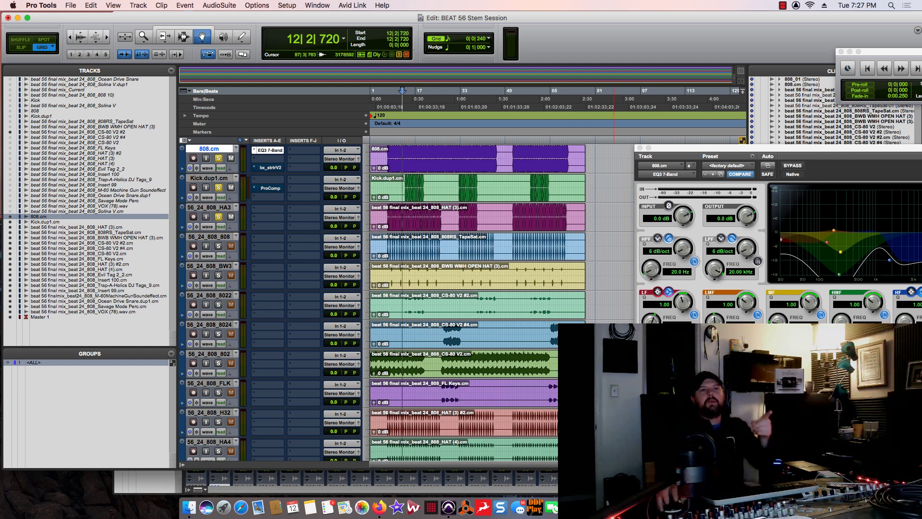
Switch back to the Mix window and bring up Master 1's bx_XL V2 limiter in full view.
{"action": "key", "text": "super+equal"}
{"action": "left_click", "coordinate": [669, 48]}
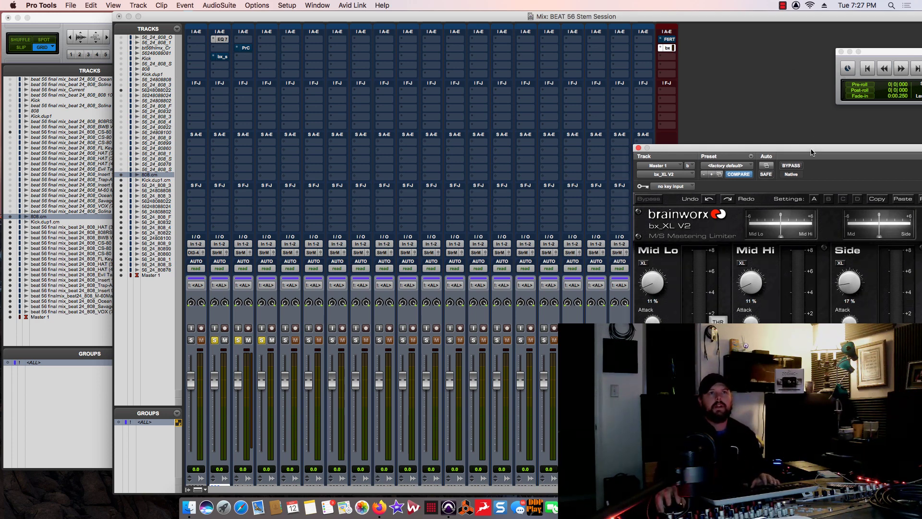
{"action": "left_click_drag", "start_coordinate": [816, 147], "coordinate": [443, 98]}
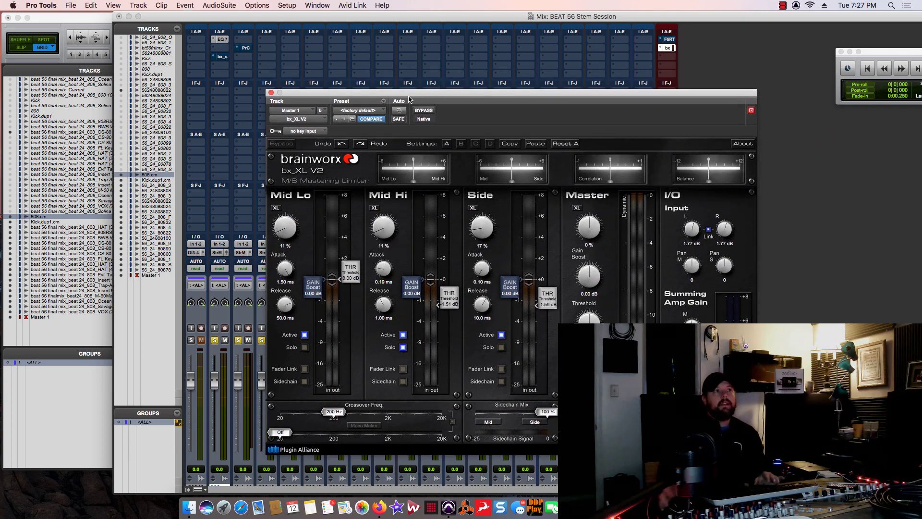
Bring up the 808.cm EQ during playback, raise the grouped track faders to +1.1 dB and close the EQ window.
{"action": "left_click", "coordinate": [222, 40]}
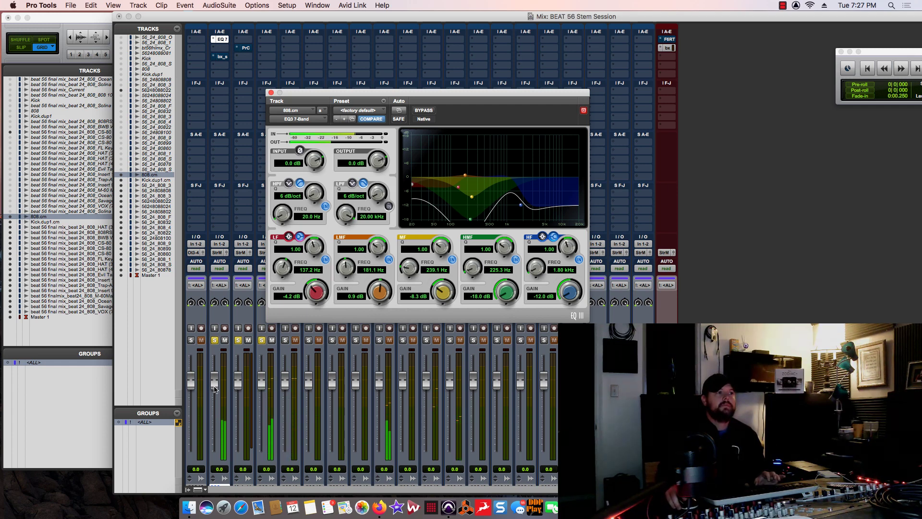
{"action": "left_click_drag", "start_coordinate": [215, 388], "coordinate": [217, 386]}
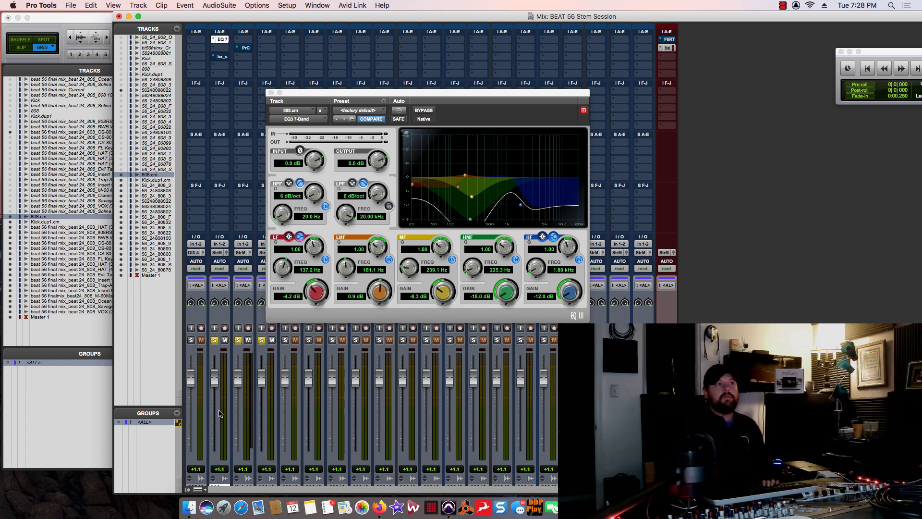
{"action": "left_click", "coordinate": [271, 93]}
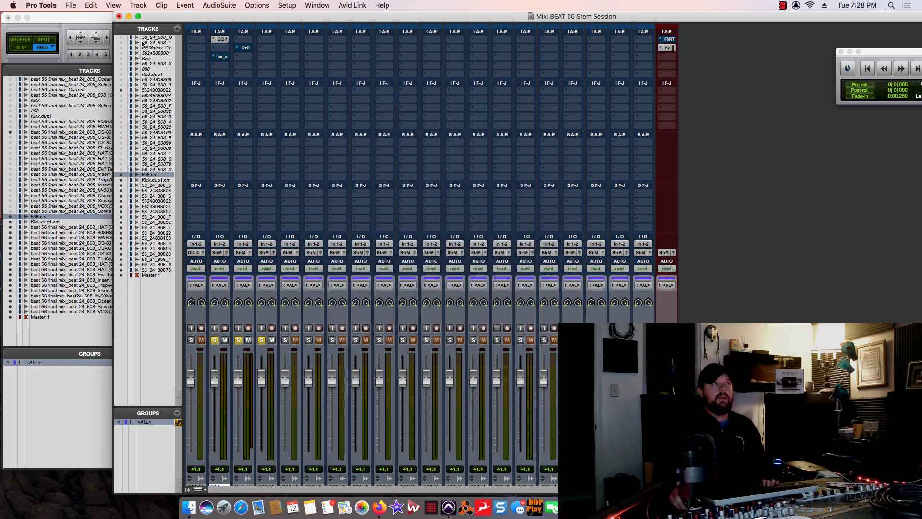
Insert the stereo Decapitator harmonic plug-in in the free slot below bx_saturator on the 808.cm track.
{"action": "left_click", "coordinate": [216, 69]}
{"action": "mouse_move", "coordinate": [272, 66]}
{"action": "mouse_move", "coordinate": [326, 110]}
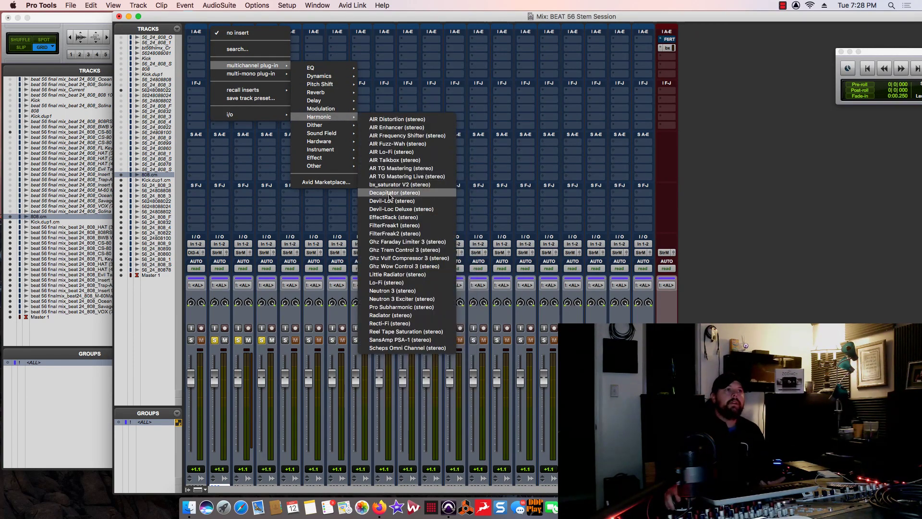
{"action": "left_click", "coordinate": [389, 192]}
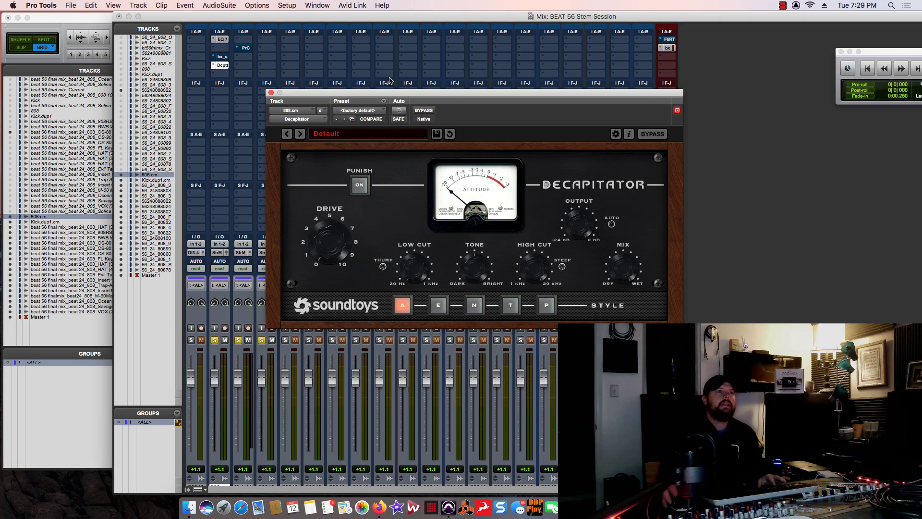
Turn on Decapitator's Punish mode and adjust the Drive amount while the beat plays.
{"action": "key", "text": "space"}
{"action": "left_click", "coordinate": [361, 186]}
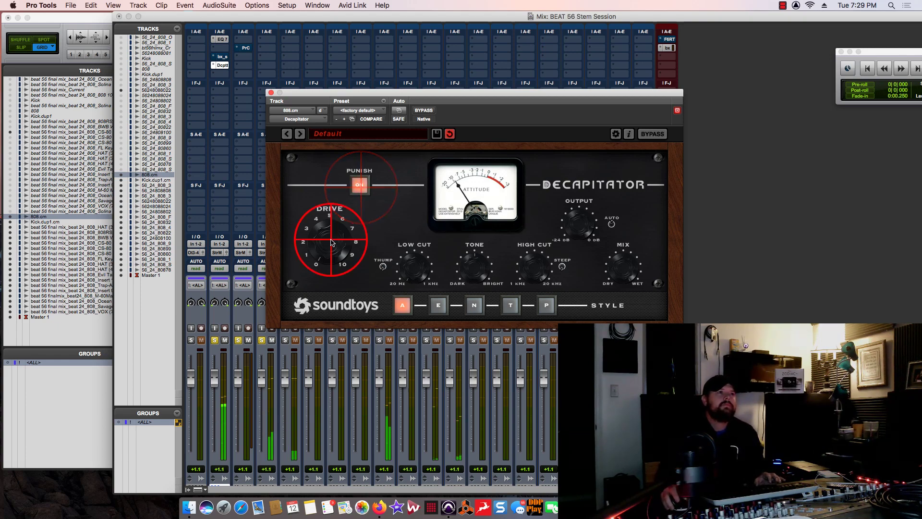
{"action": "left_click_drag", "start_coordinate": [330, 223], "coordinate": [329, 234]}
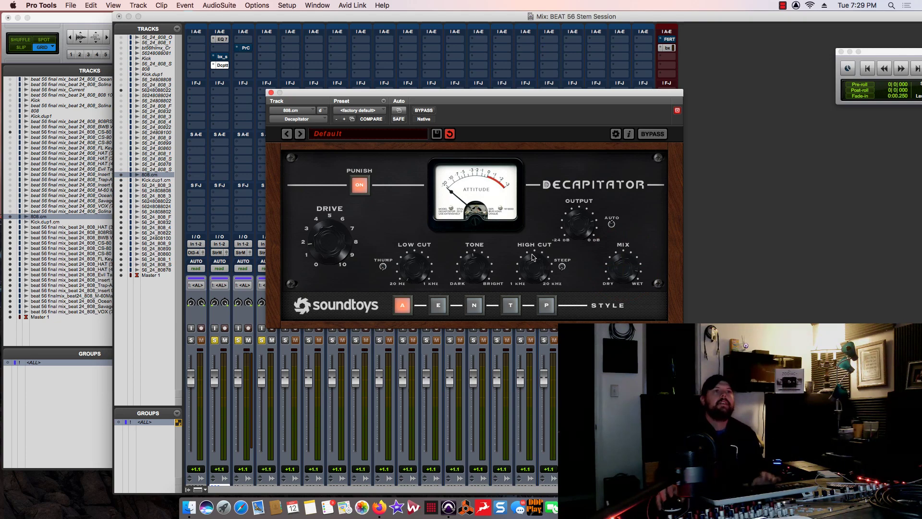
In the 808.cm EQ, set the HMF band to 8.1 dB at 322.1 Hz and the LMF band to 2.6 dB at 129.2 Hz.
{"action": "left_click", "coordinate": [221, 39]}
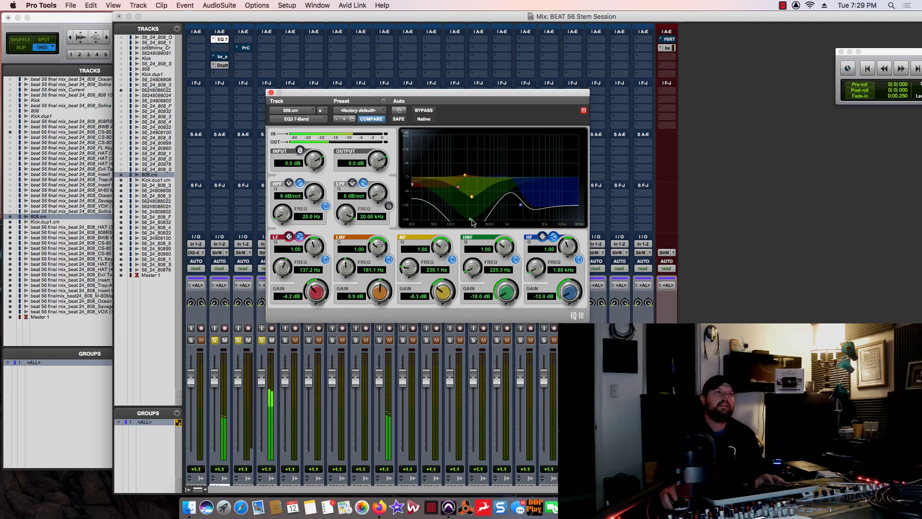
{"action": "left_click_drag", "start_coordinate": [475, 221], "coordinate": [479, 160]}
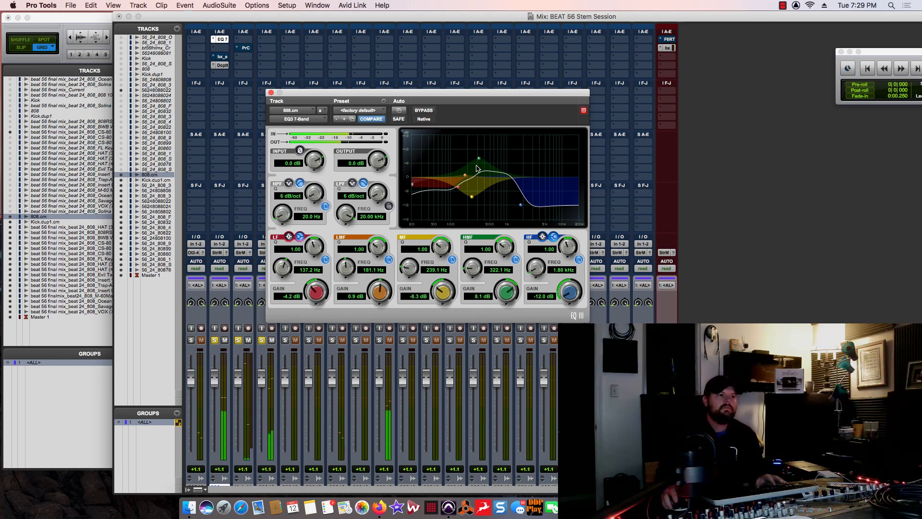
{"action": "mouse_move", "coordinate": [464, 175]}
{"action": "left_mouse_down"}
{"action": "mouse_move", "coordinate": [468, 163]}
{"action": "mouse_move", "coordinate": [469, 174]}
{"action": "mouse_move", "coordinate": [495, 165]}
{"action": "mouse_move", "coordinate": [462, 181]}
{"action": "mouse_move", "coordinate": [457, 173]}
{"action": "left_mouse_up"}
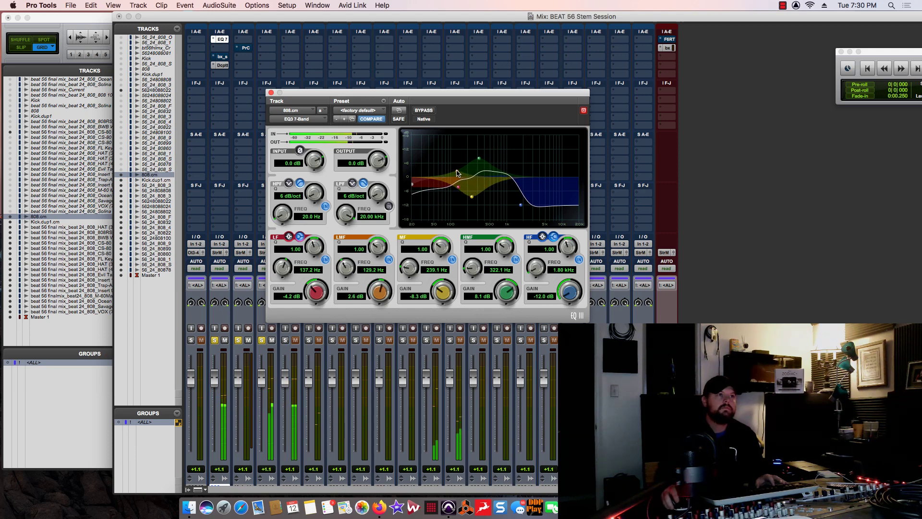